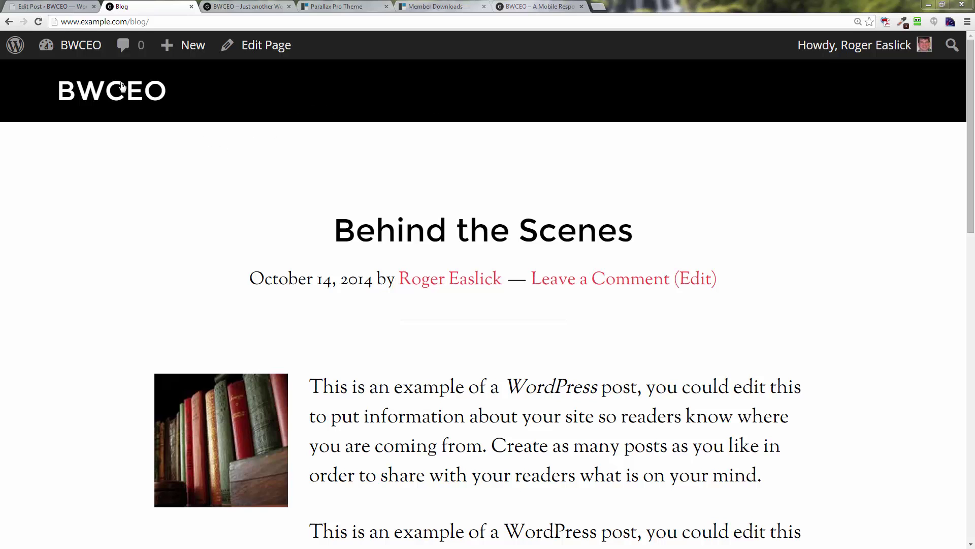
From the dashboard, go through the All Pages list to a blank Add New page editor.
{"action": "mouse_move", "coordinate": [79, 47]}
{"action": "left_click", "coordinate": [80, 77]}
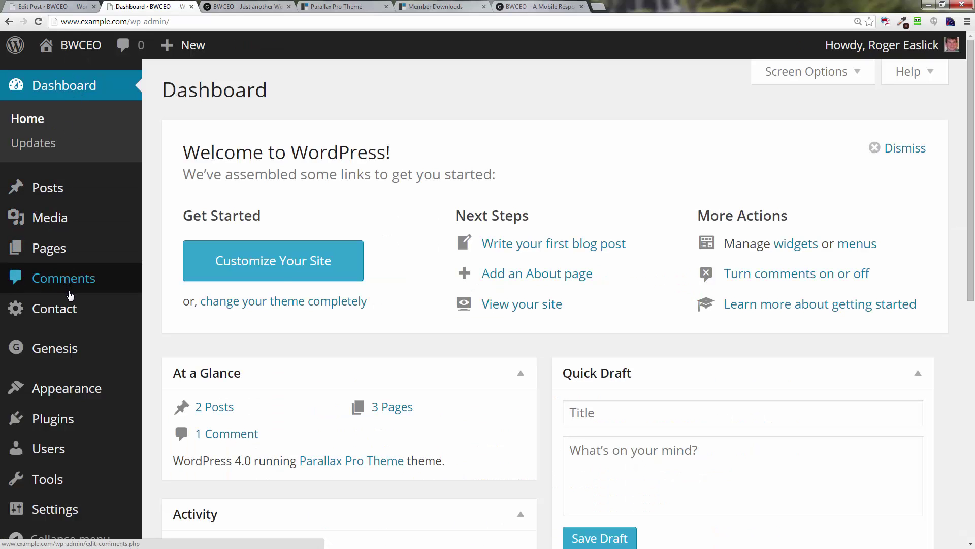
{"action": "mouse_move", "coordinate": [109, 252]}
{"action": "left_click", "coordinate": [168, 254]}
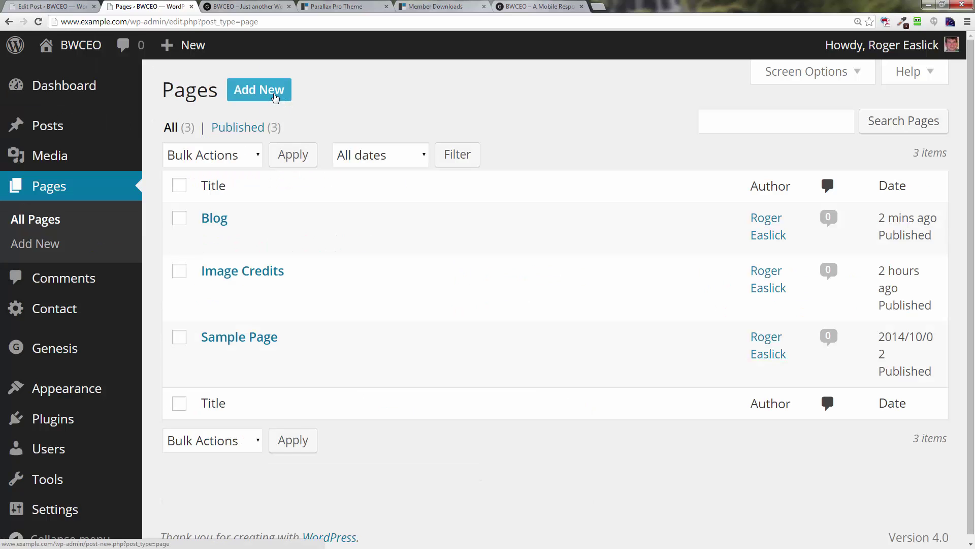
{"action": "left_click", "coordinate": [274, 97]}
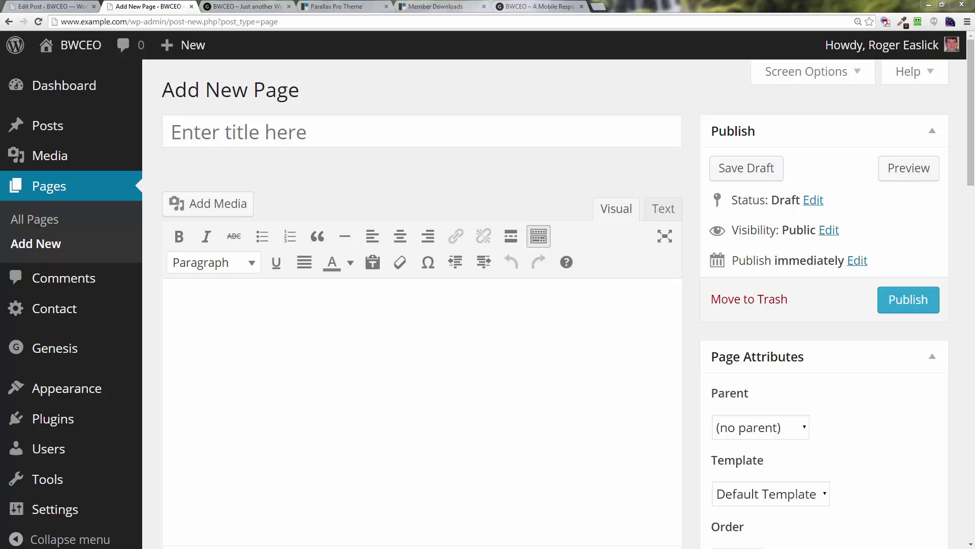
Title the new page 'Contact' and publish it with an empty body at /contact/.
{"action": "left_click", "coordinate": [272, 139]}
{"action": "type", "text": "Contact"}
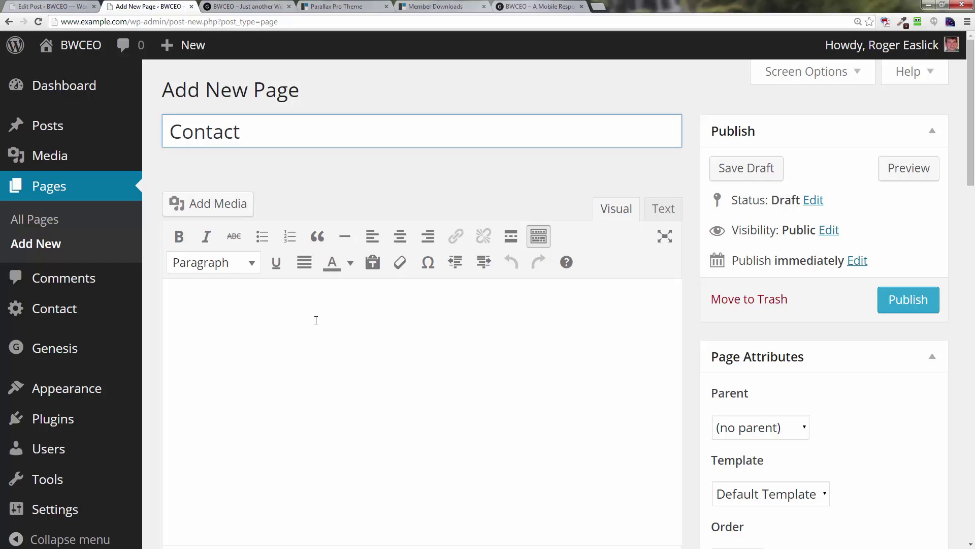
{"action": "left_click", "coordinate": [307, 298]}
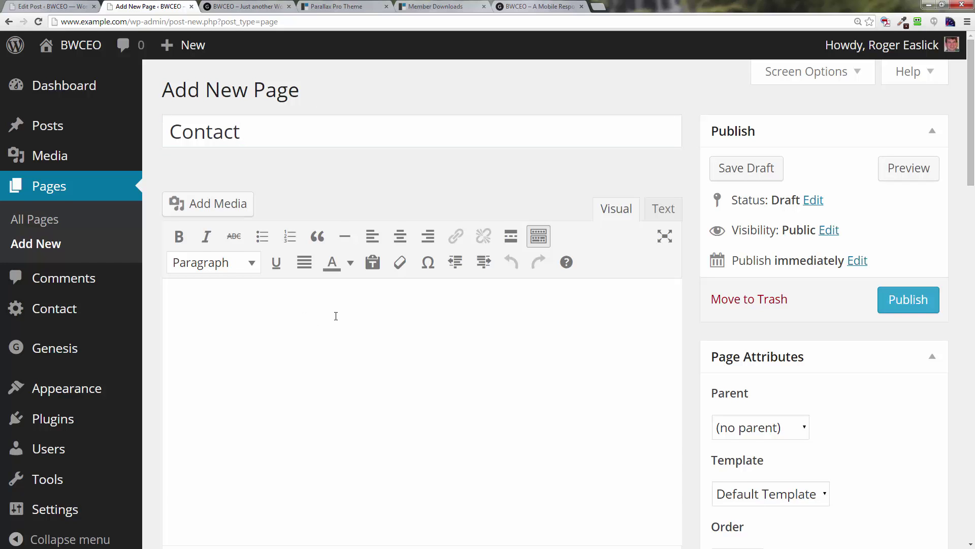
{"action": "scroll", "coordinate": [335, 317], "scroll_direction": "down", "scroll_amount": 2}
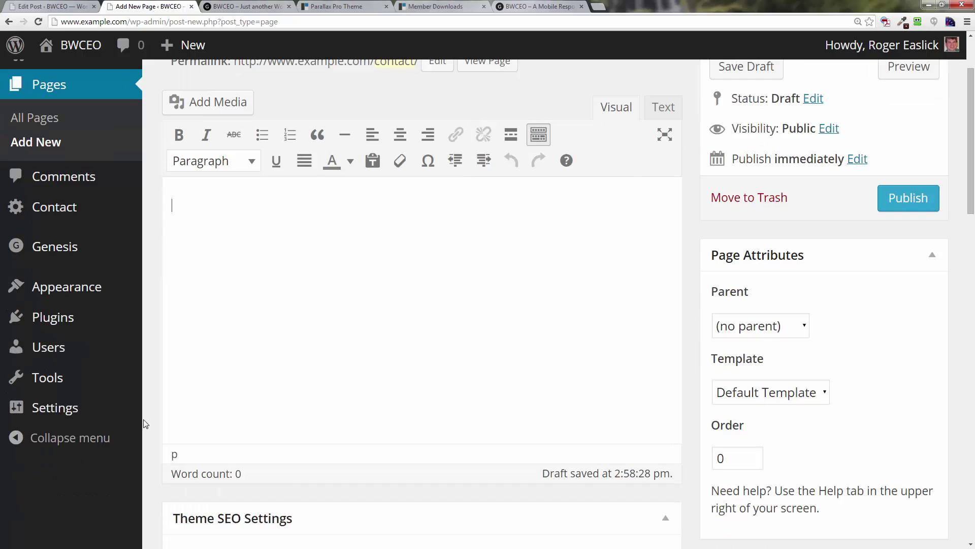
{"action": "mouse_move", "coordinate": [86, 414]}
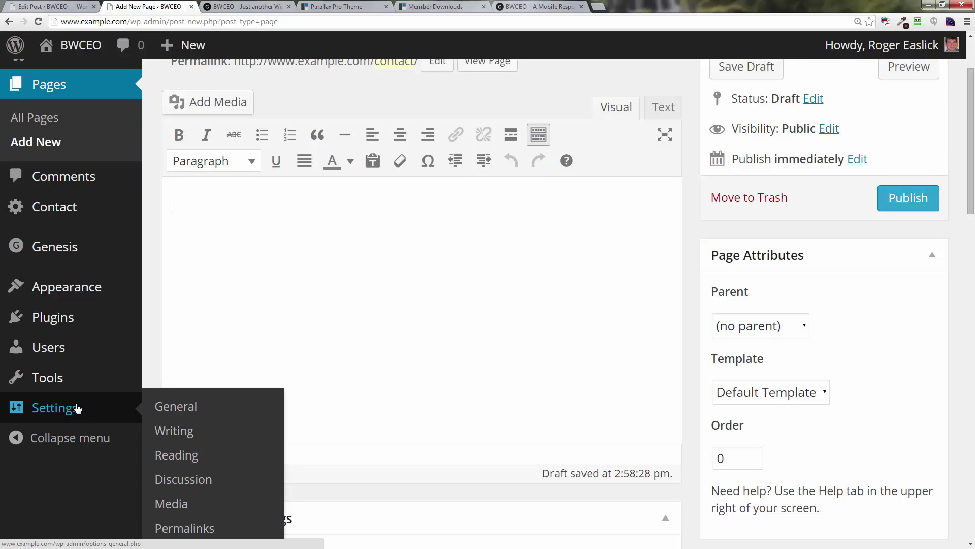
{"action": "mouse_move", "coordinate": [64, 391]}
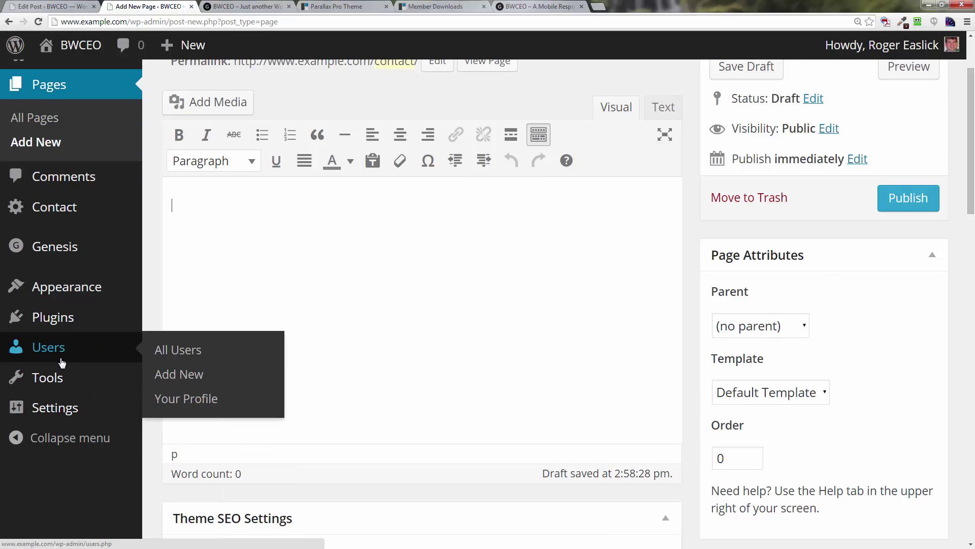
{"action": "scroll", "coordinate": [74, 202], "scroll_direction": "up", "scroll_amount": 2}
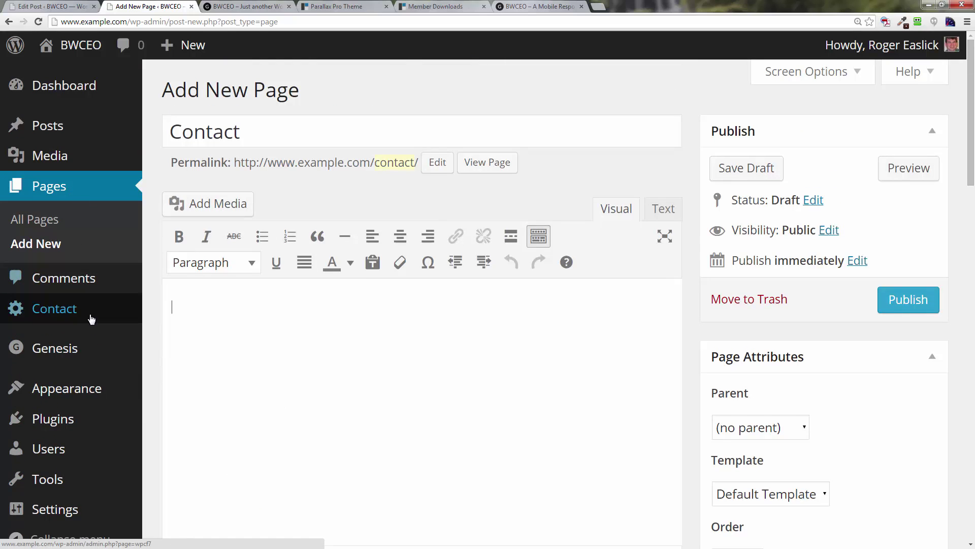
{"action": "mouse_move", "coordinate": [90, 319]}
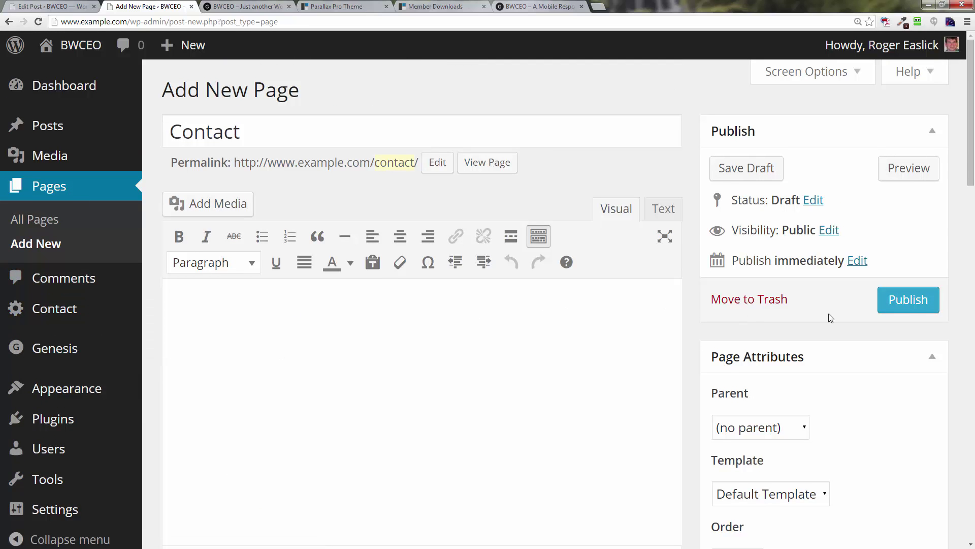
{"action": "left_click", "coordinate": [907, 304]}
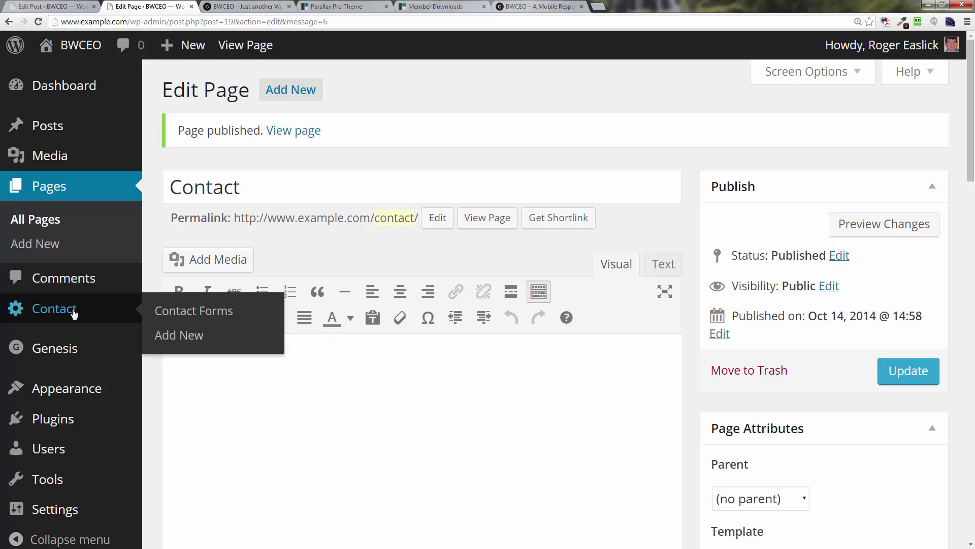
Copy Contact form 1's shortcode [contact-form-7 id="13" title="Contact form 1"] from the Contact Forms list.
{"action": "left_click", "coordinate": [186, 316]}
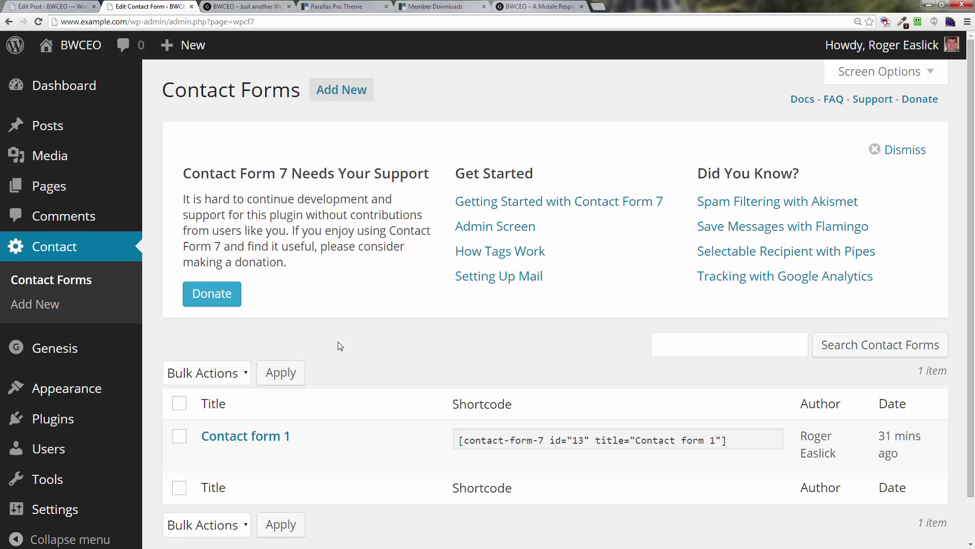
{"action": "left_click", "coordinate": [741, 440]}
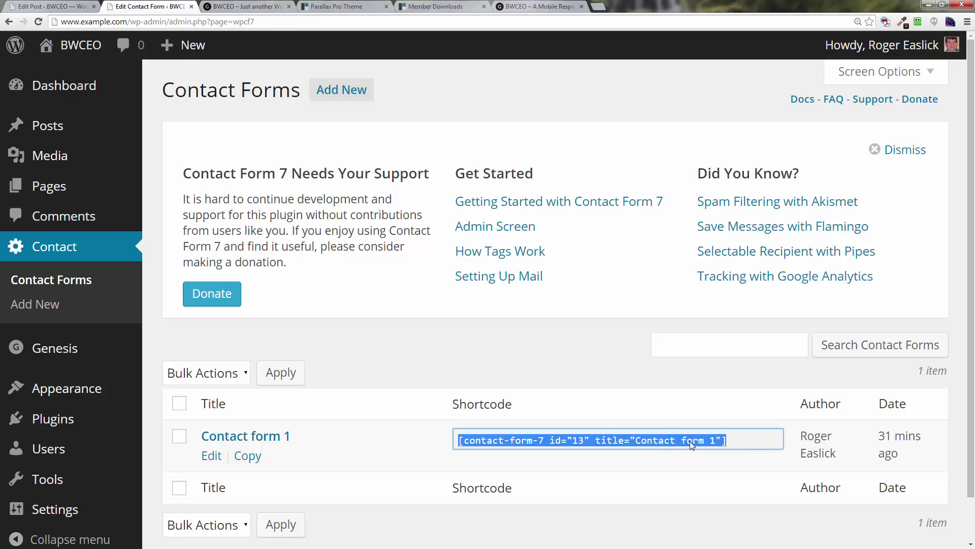
{"action": "left_click", "coordinate": [735, 445]}
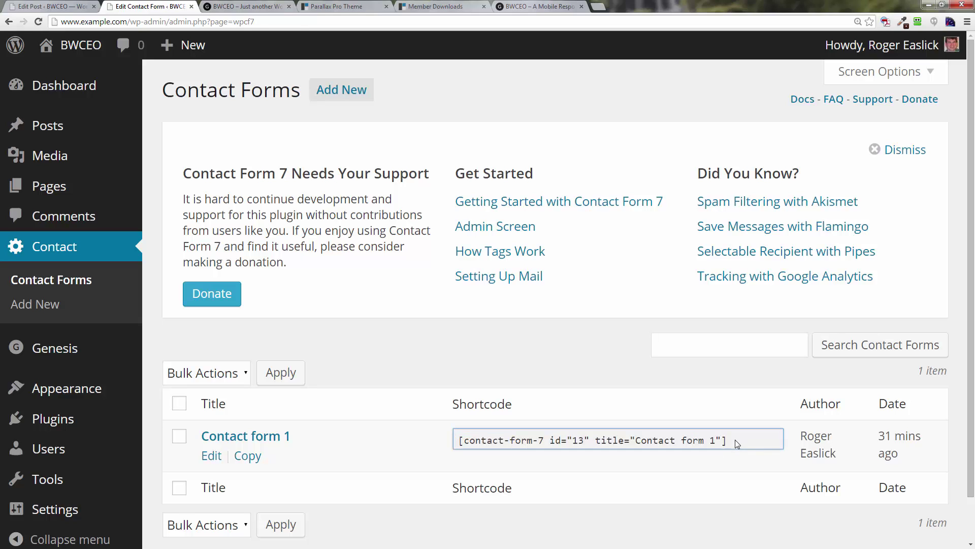
{"action": "left_click_drag", "start_coordinate": [736, 440], "coordinate": [444, 441]}
{"action": "right_click", "coordinate": [501, 440]}
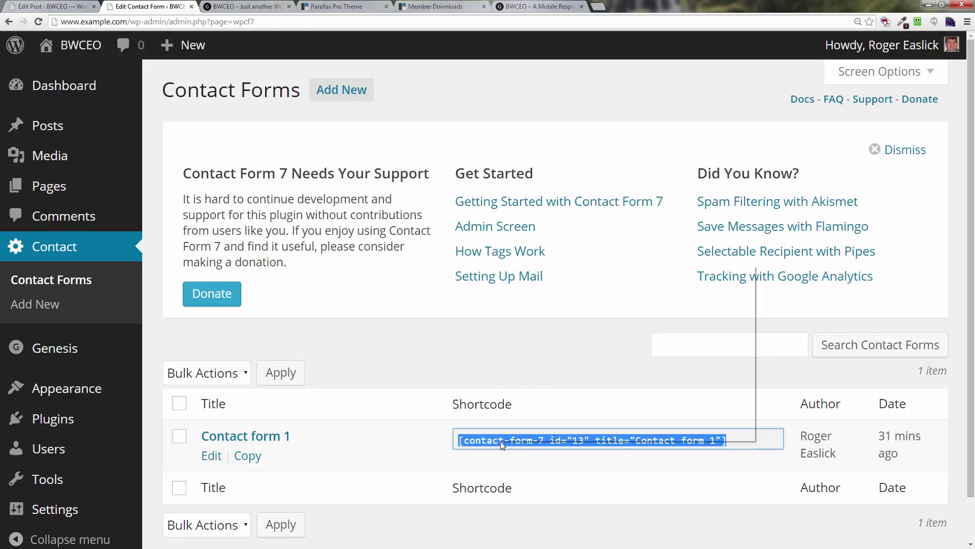
{"action": "left_click", "coordinate": [530, 314]}
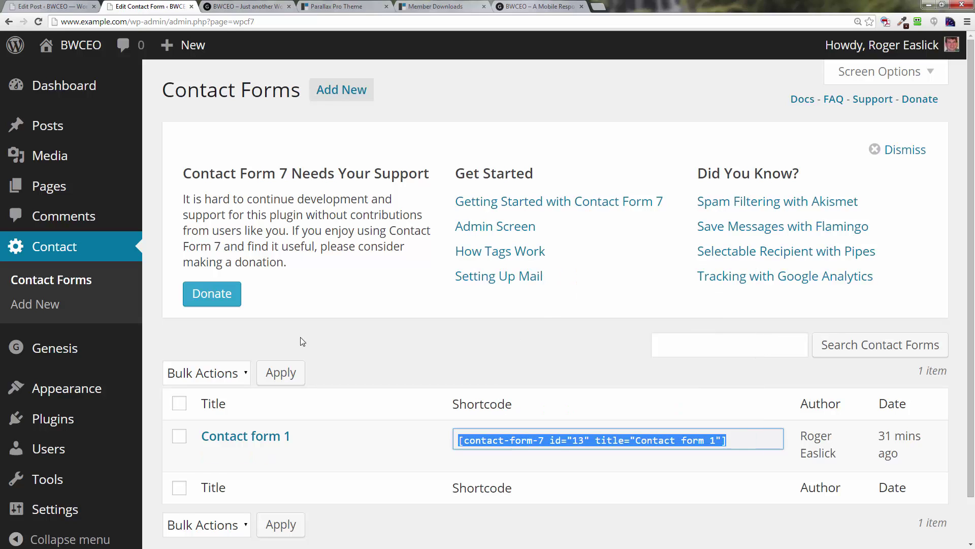
Open the Contact page for editing in the Text (HTML) editor.
{"action": "mouse_move", "coordinate": [66, 191]}
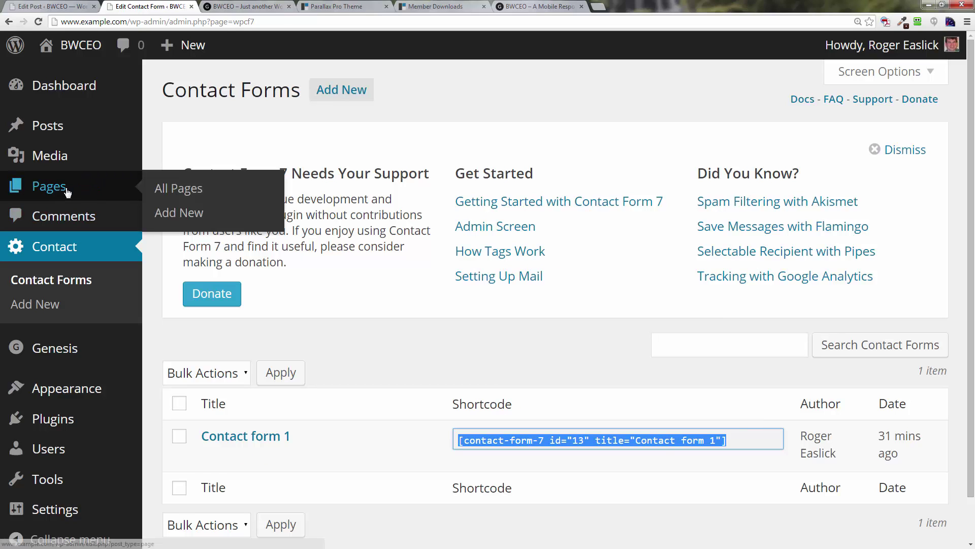
{"action": "left_click", "coordinate": [160, 192]}
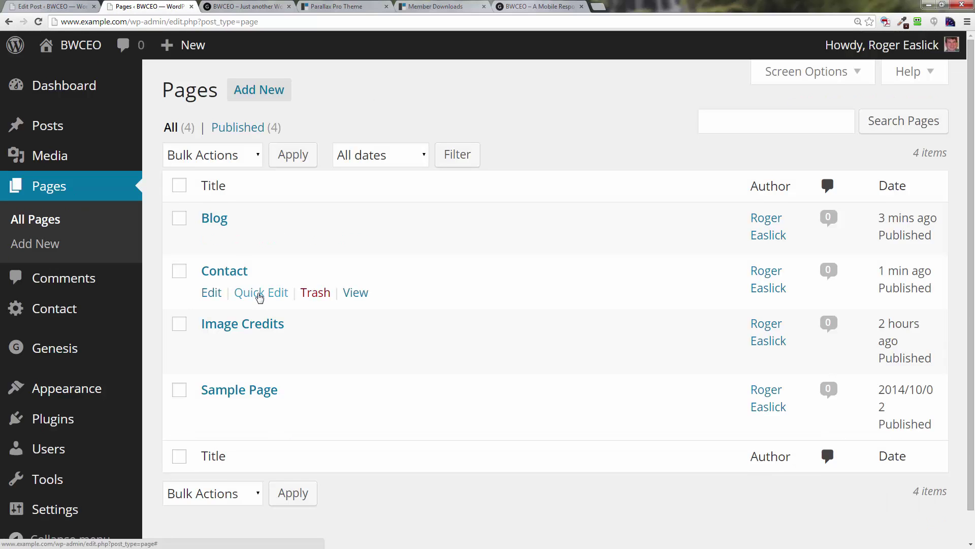
{"action": "left_click", "coordinate": [226, 273]}
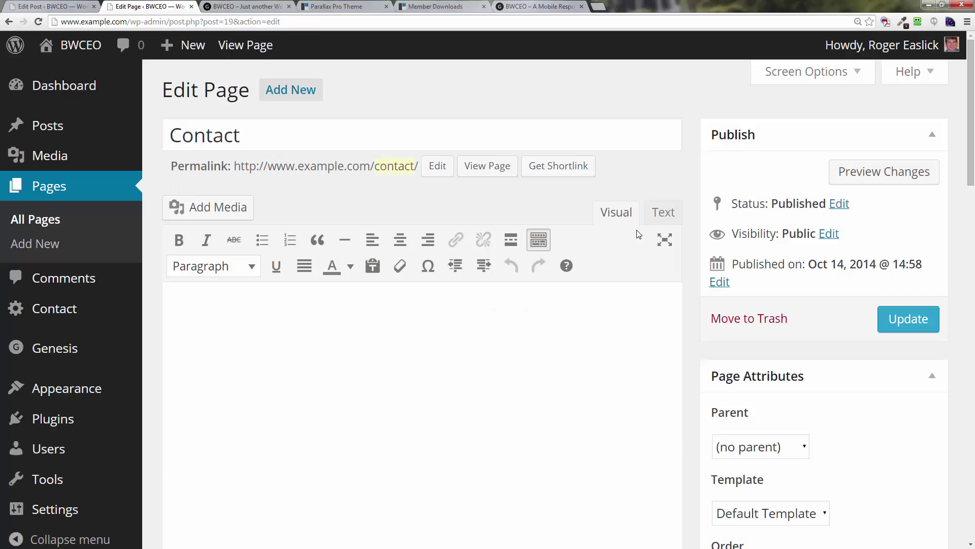
{"action": "left_click", "coordinate": [664, 214]}
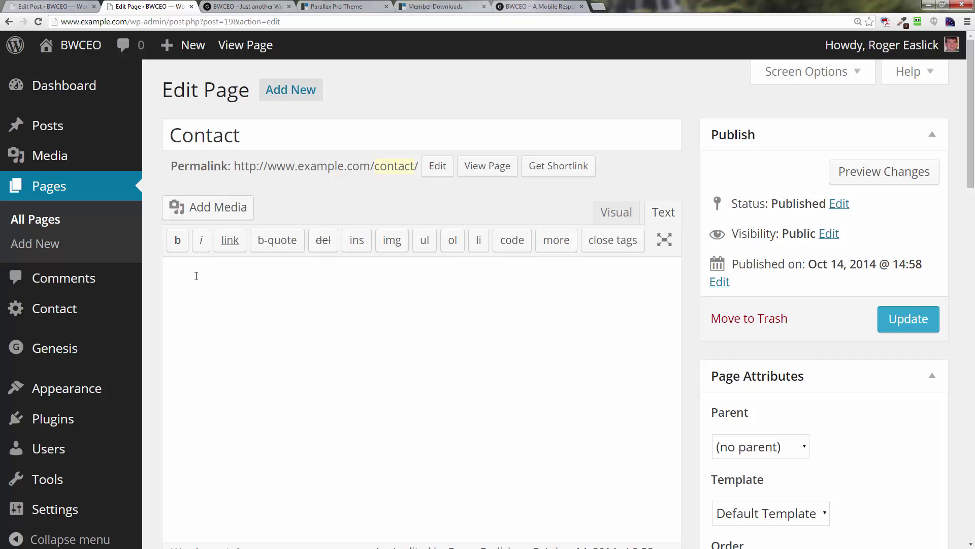
Paste the Contact form 1 shortcode into the page body and update the page.
{"action": "right_click", "coordinate": [197, 277]}
{"action": "left_click", "coordinate": [231, 335]}
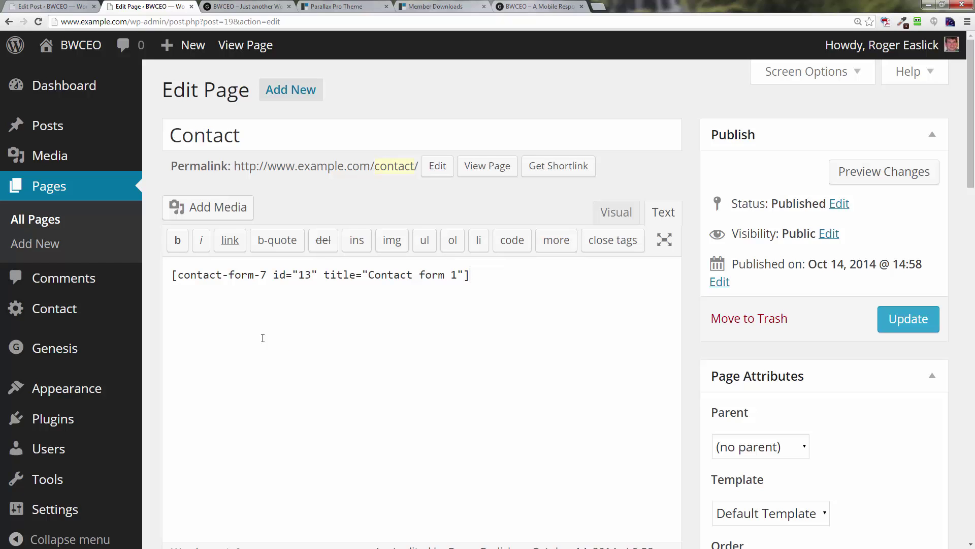
{"action": "scroll", "coordinate": [677, 342], "scroll_direction": "down", "scroll_amount": 3}
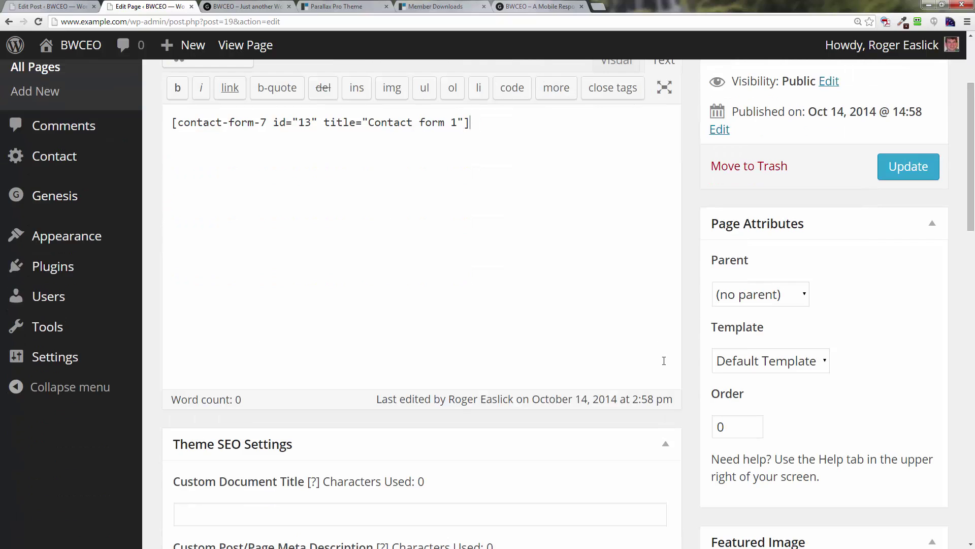
{"action": "scroll", "coordinate": [665, 362], "scroll_direction": "down", "scroll_amount": 2}
{"action": "scroll", "coordinate": [665, 364], "scroll_direction": "up", "scroll_amount": 4}
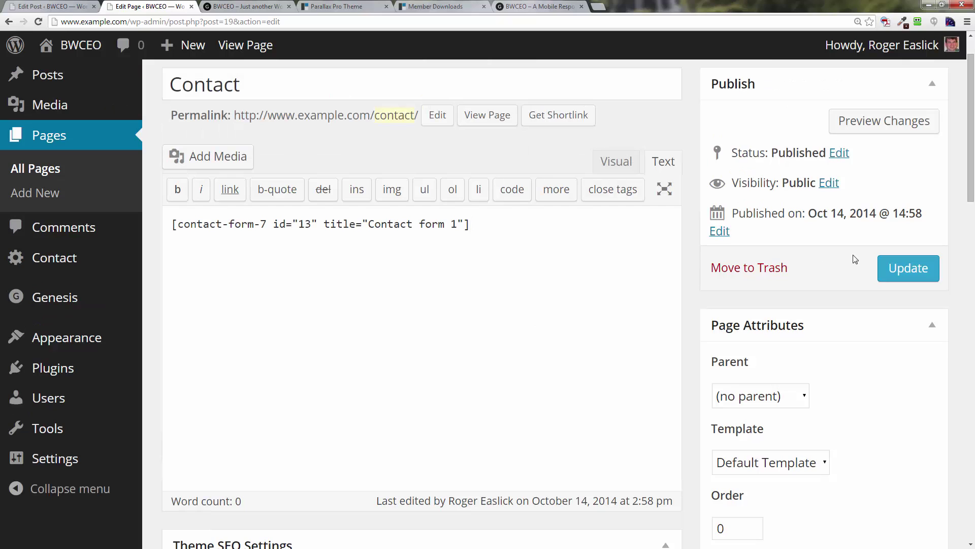
{"action": "left_click", "coordinate": [917, 281]}
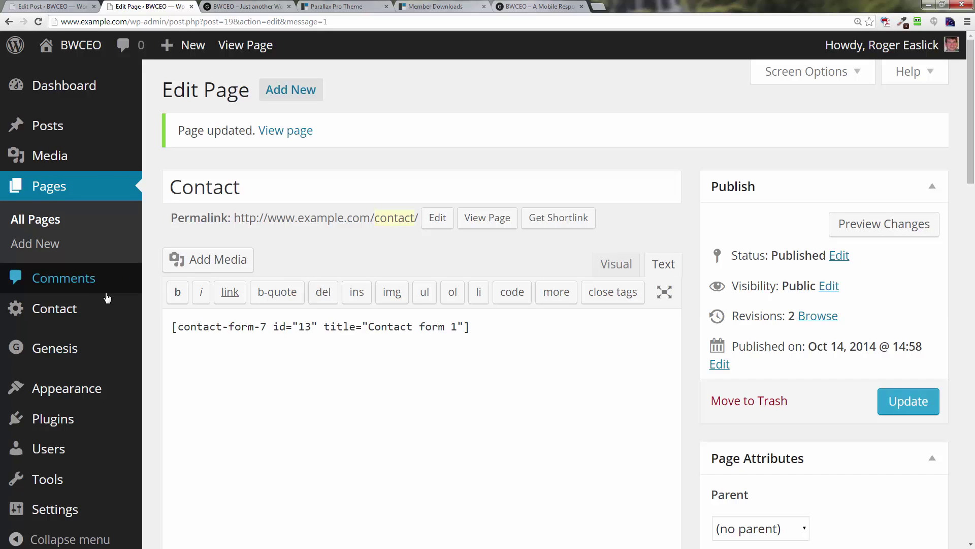
Open Contact form 1, check the Generate Tag field types, and scroll to its Mail settings.
{"action": "mouse_move", "coordinate": [75, 309]}
{"action": "left_click", "coordinate": [186, 315]}
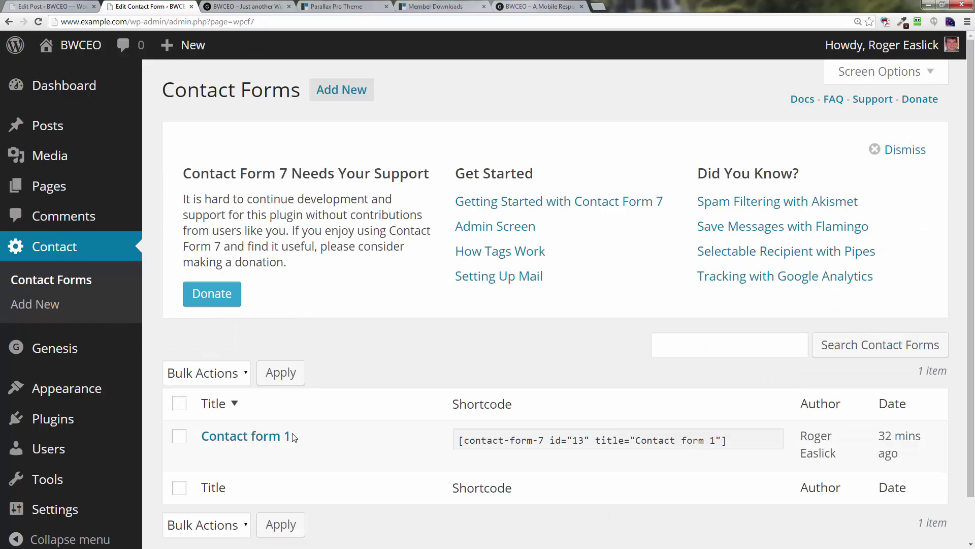
{"action": "left_click", "coordinate": [288, 438]}
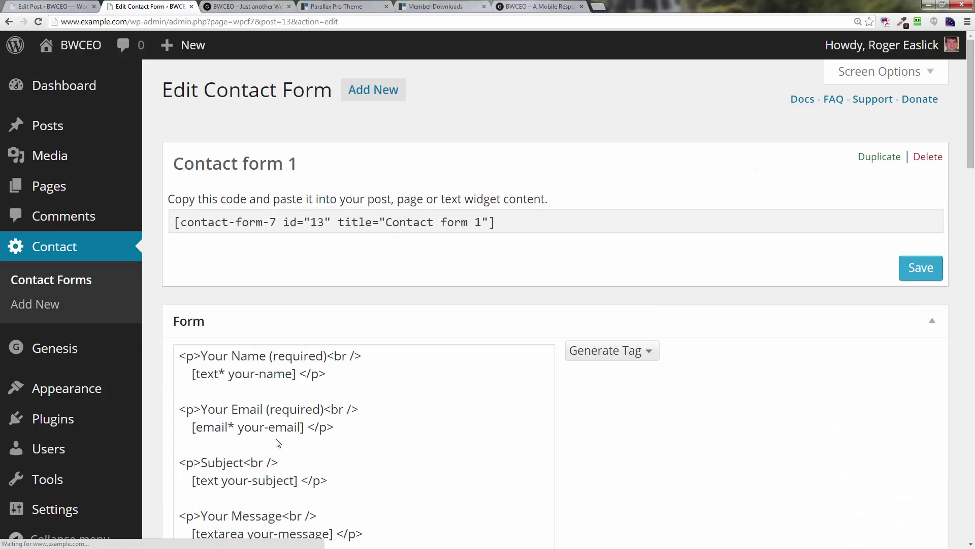
{"action": "scroll", "coordinate": [344, 352], "scroll_direction": "down", "scroll_amount": 3}
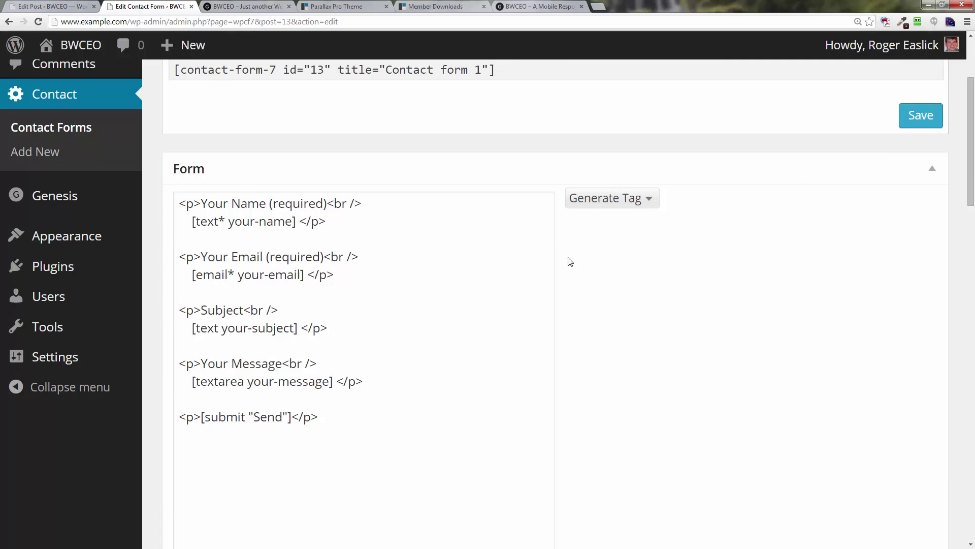
{"action": "left_click", "coordinate": [650, 202]}
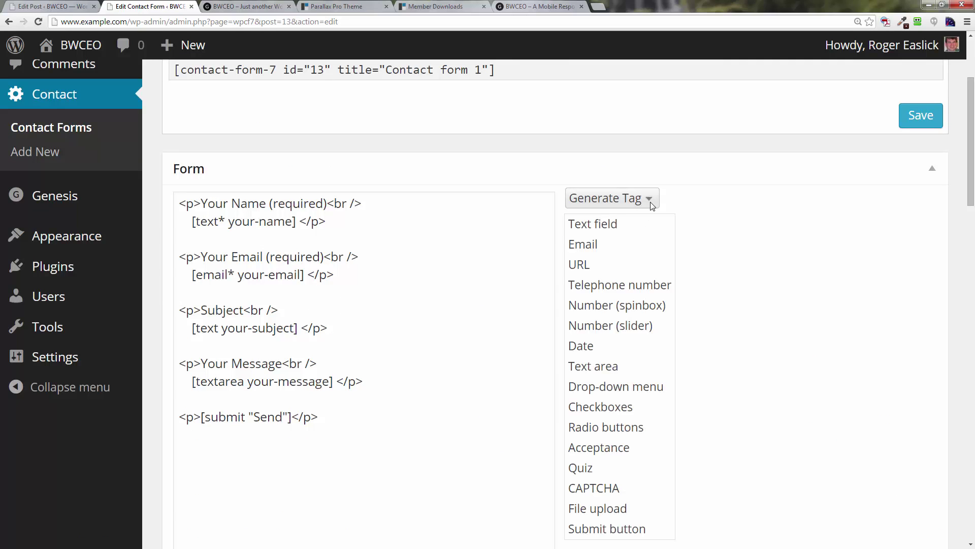
{"action": "left_click", "coordinate": [702, 207]}
{"action": "scroll", "coordinate": [331, 333], "scroll_direction": "down", "scroll_amount": 7}
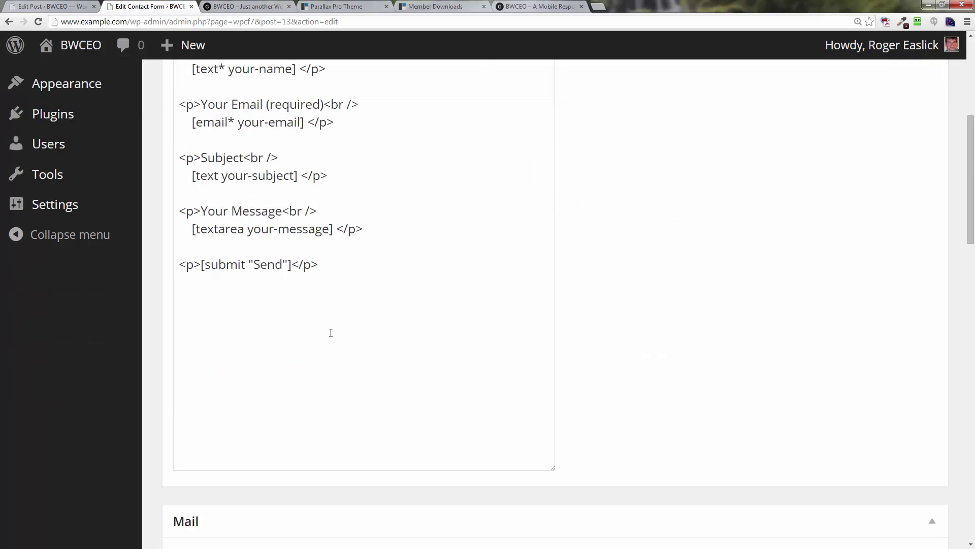
{"action": "scroll", "coordinate": [331, 332], "scroll_direction": "down", "scroll_amount": 2}
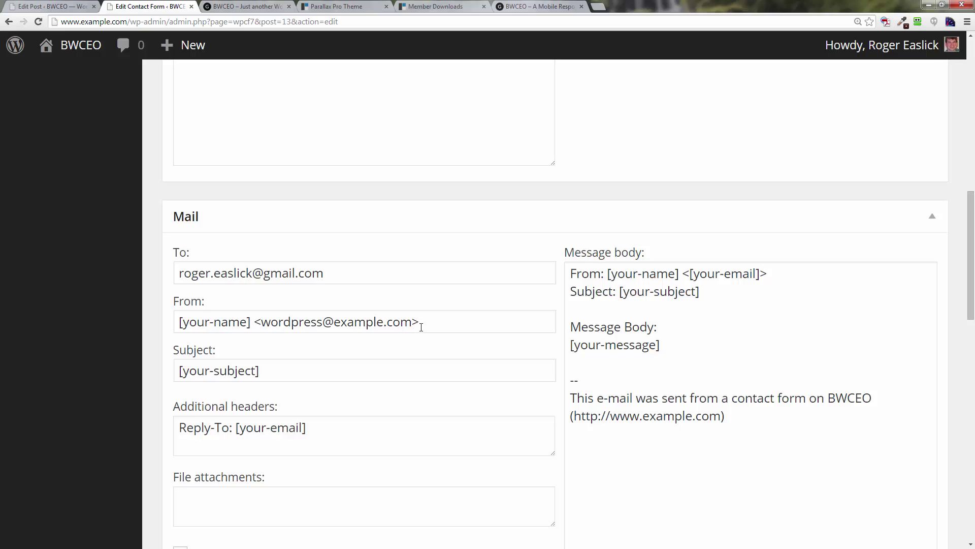
{"action": "scroll", "coordinate": [421, 326], "scroll_direction": "down", "scroll_amount": 4}
{"action": "scroll", "coordinate": [421, 331], "scroll_direction": "down", "scroll_amount": 4}
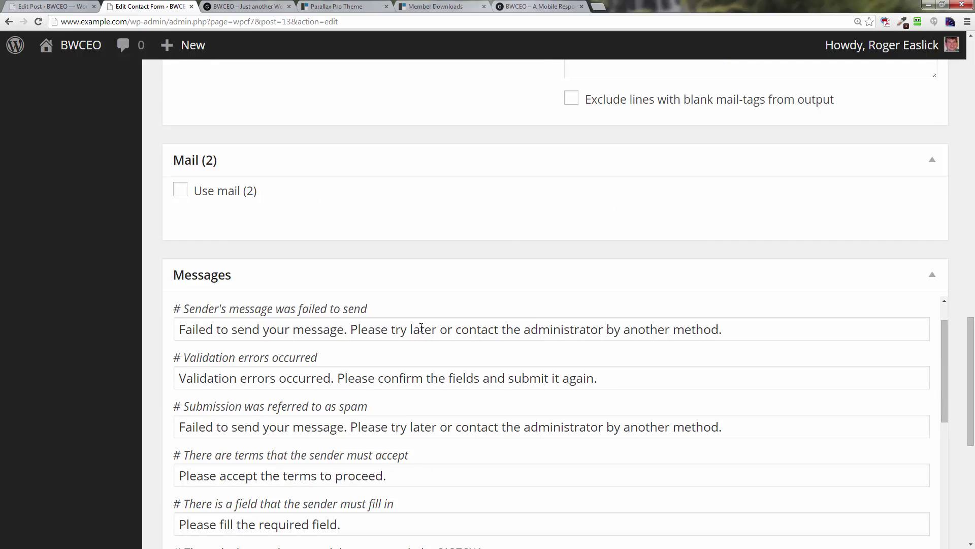
{"action": "scroll", "coordinate": [421, 327], "scroll_direction": "down", "scroll_amount": 3}
{"action": "scroll", "coordinate": [421, 328], "scroll_direction": "up", "scroll_amount": 3}
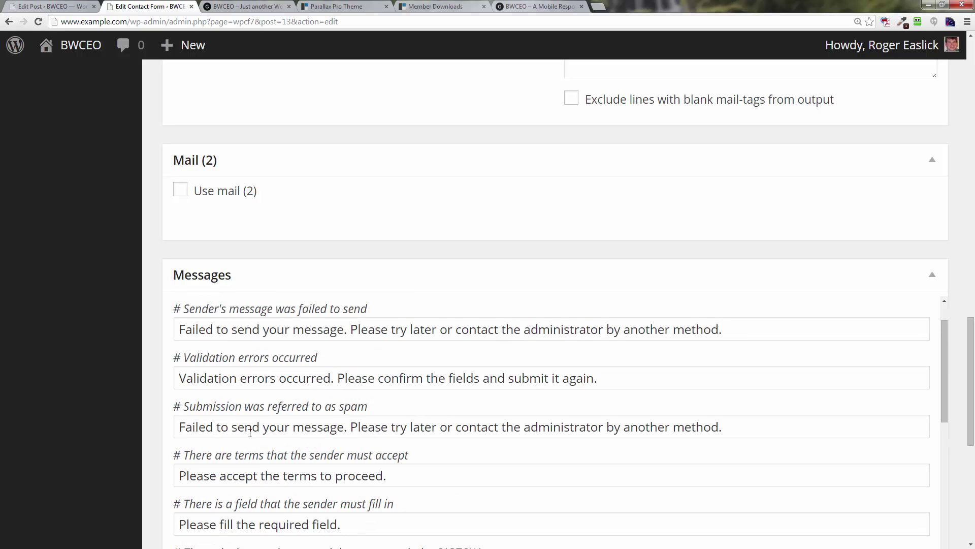
{"action": "scroll", "coordinate": [282, 515], "scroll_direction": "down", "scroll_amount": 10}
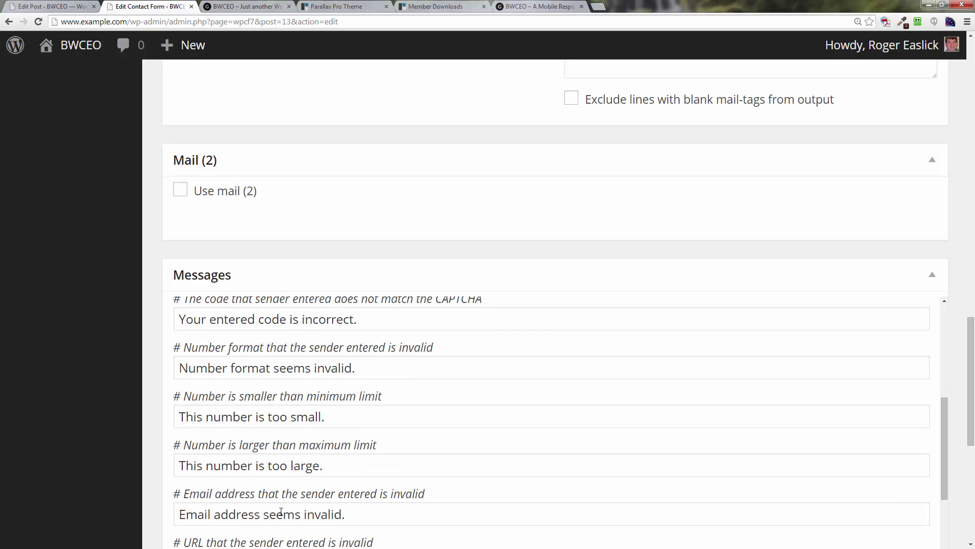
{"action": "scroll", "coordinate": [281, 511], "scroll_direction": "up", "scroll_amount": 15}
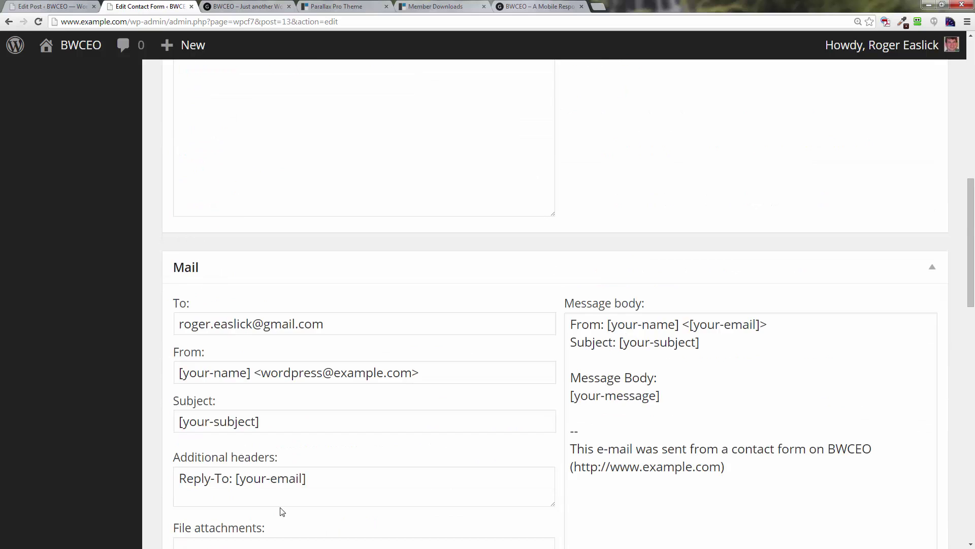
{"action": "scroll", "coordinate": [280, 507], "scroll_direction": "up", "scroll_amount": 3}
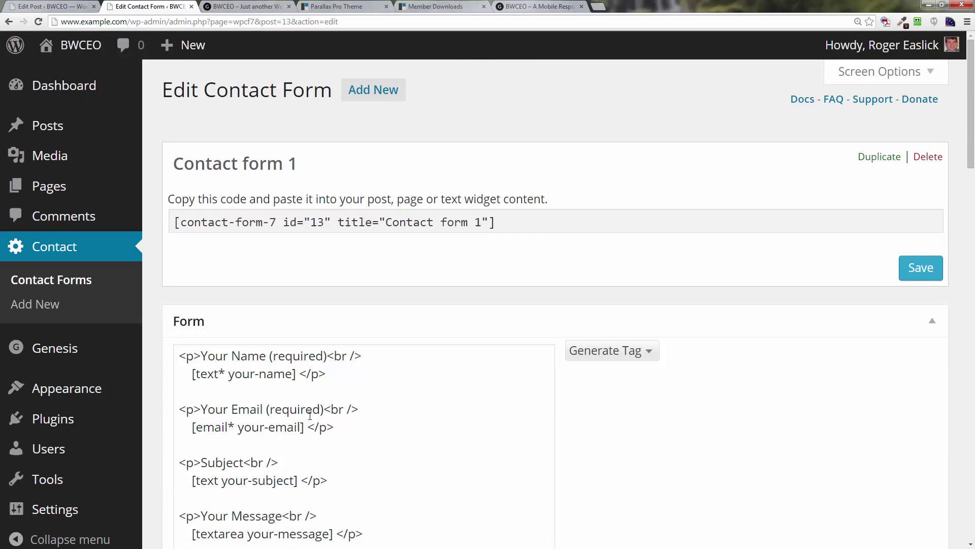